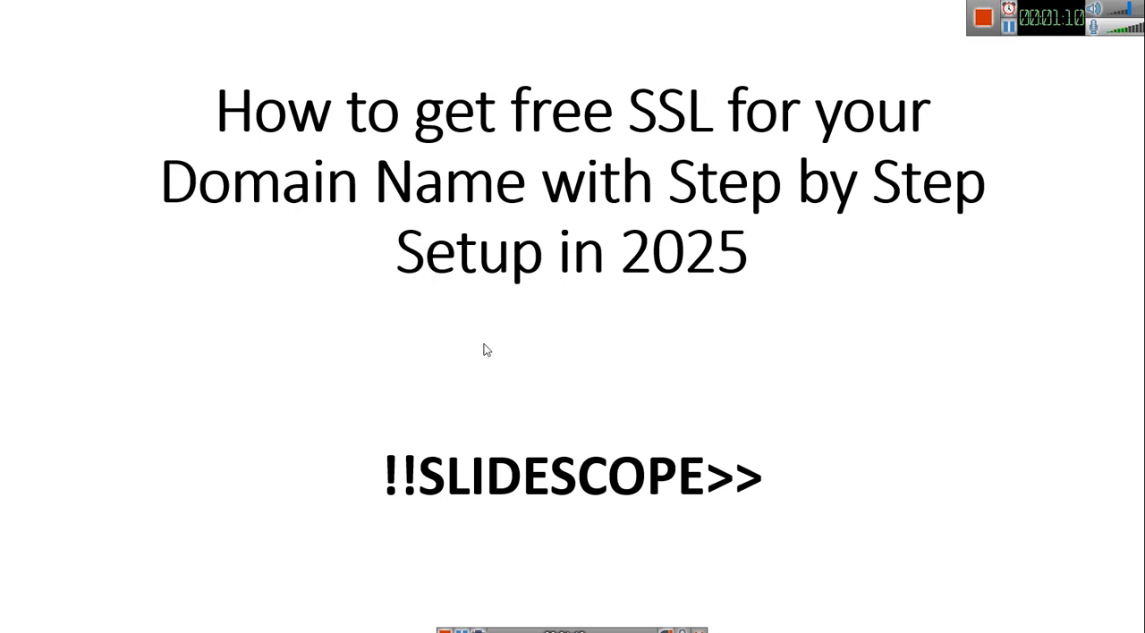
{"action": "left_click", "coordinate": [576, 337]}
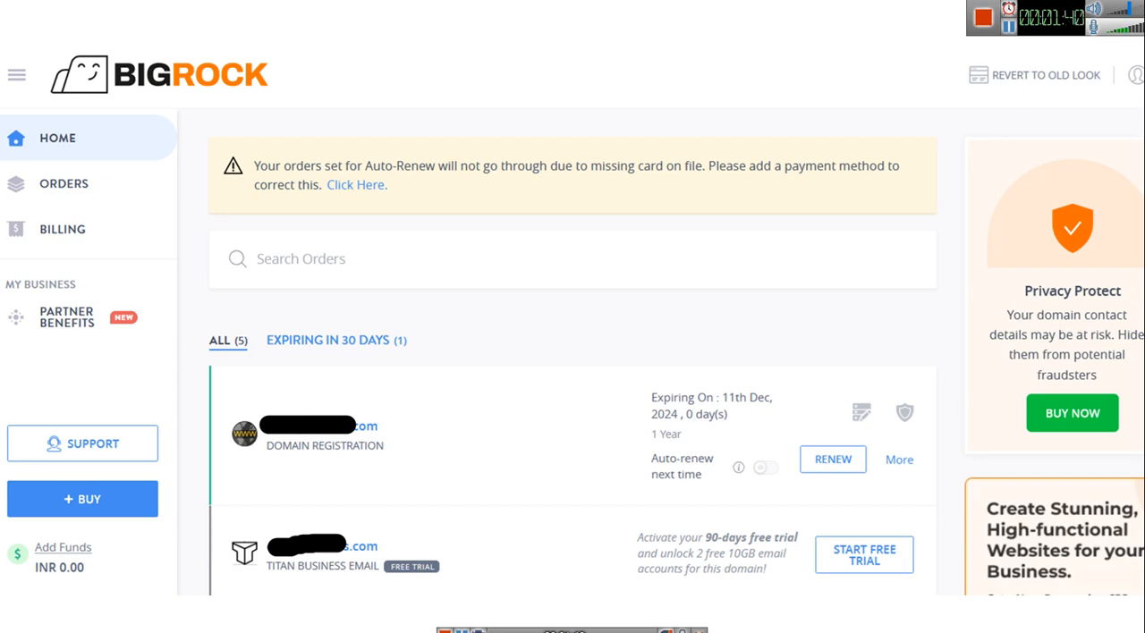
{"action": "left_click", "coordinate": [631, 271]}
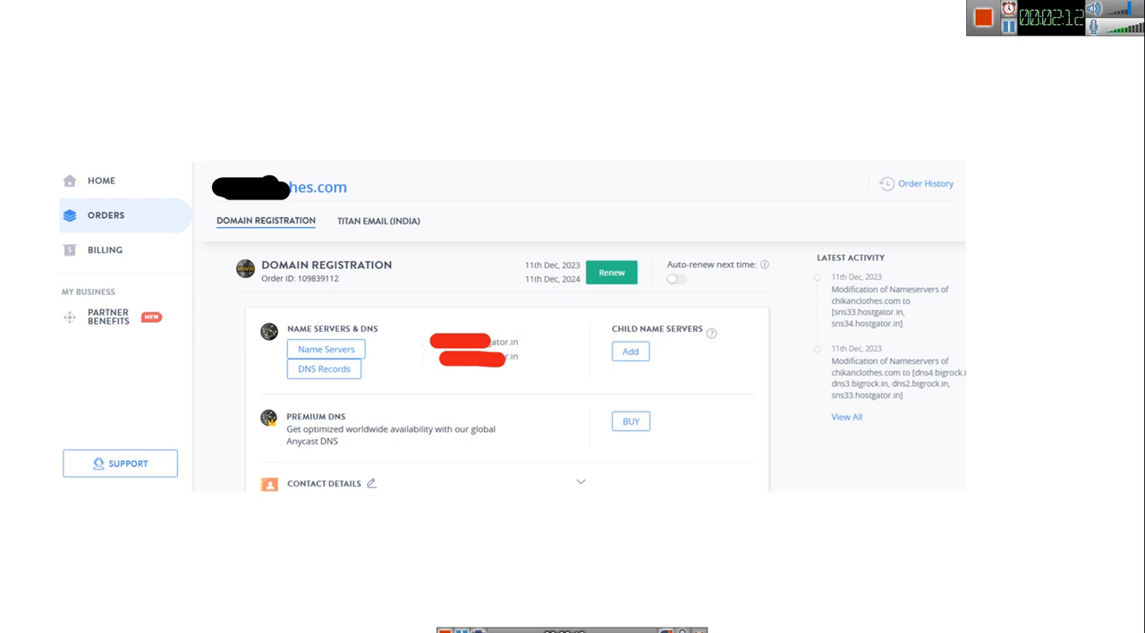
{"action": "key", "text": "Right"}
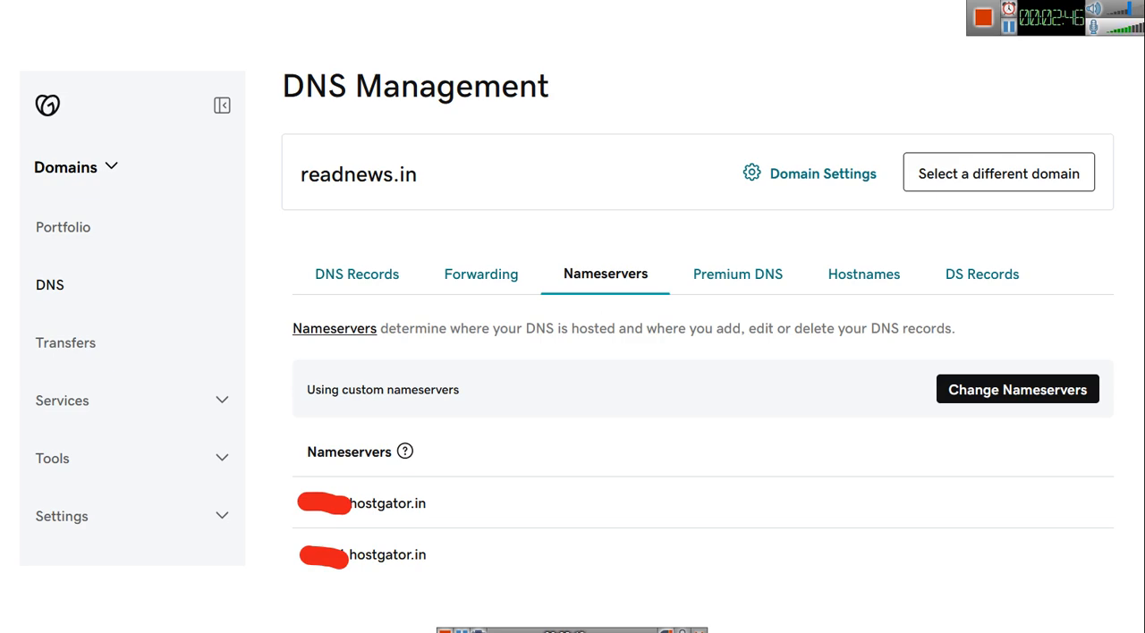
{"action": "left_click", "coordinate": [723, 346]}
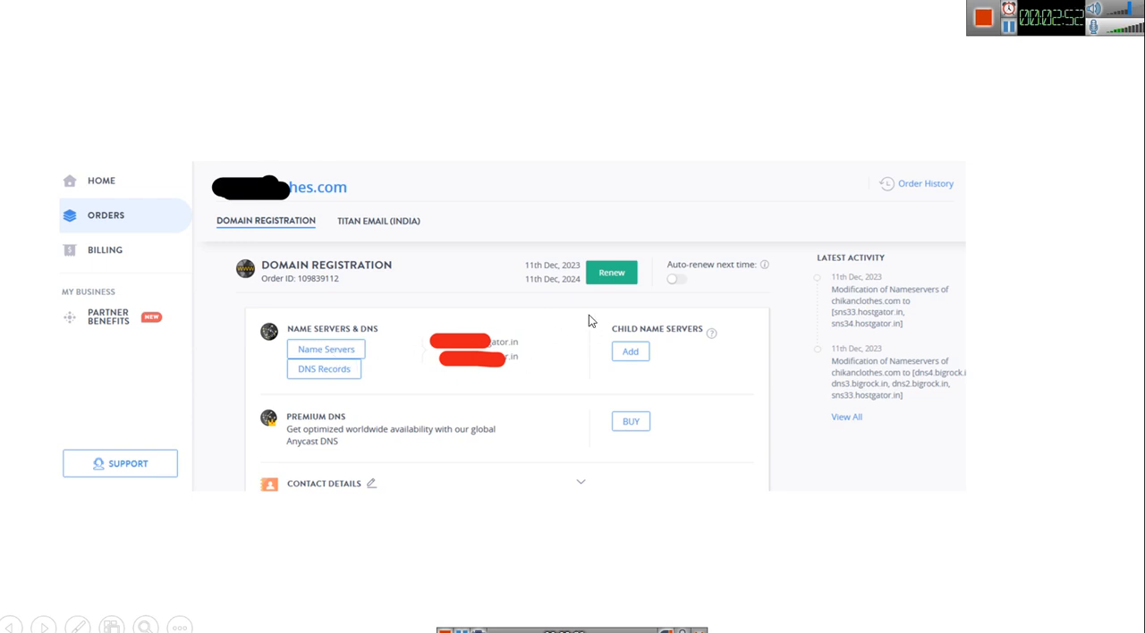
{"action": "left_click", "coordinate": [535, 314]}
{"action": "left_click", "coordinate": [535, 313]}
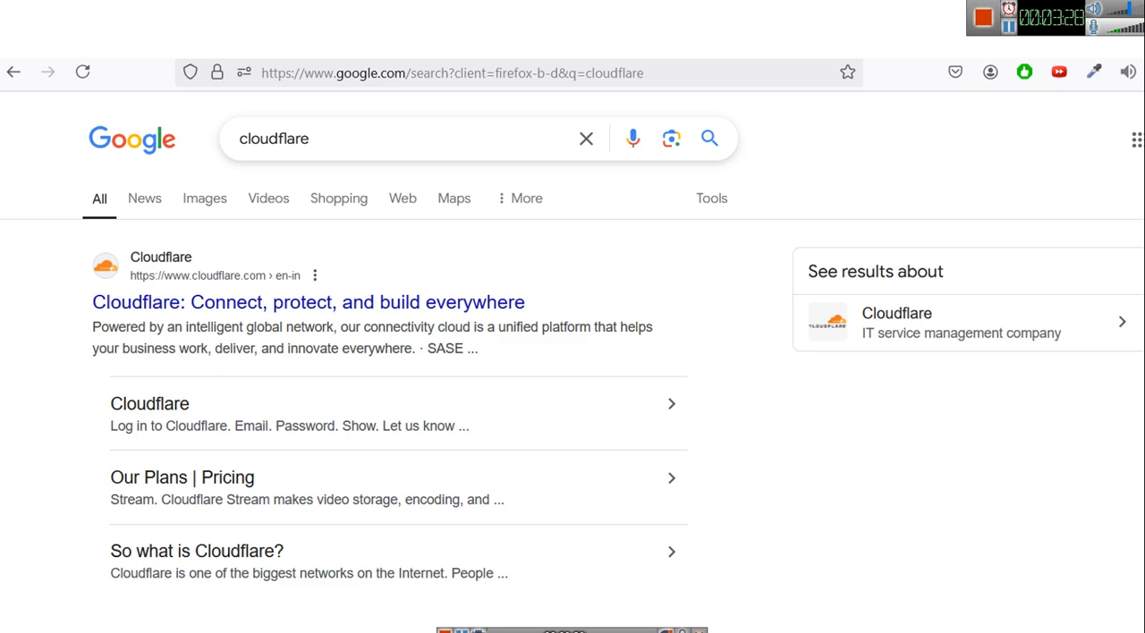
{"action": "left_click", "coordinate": [327, 310]}
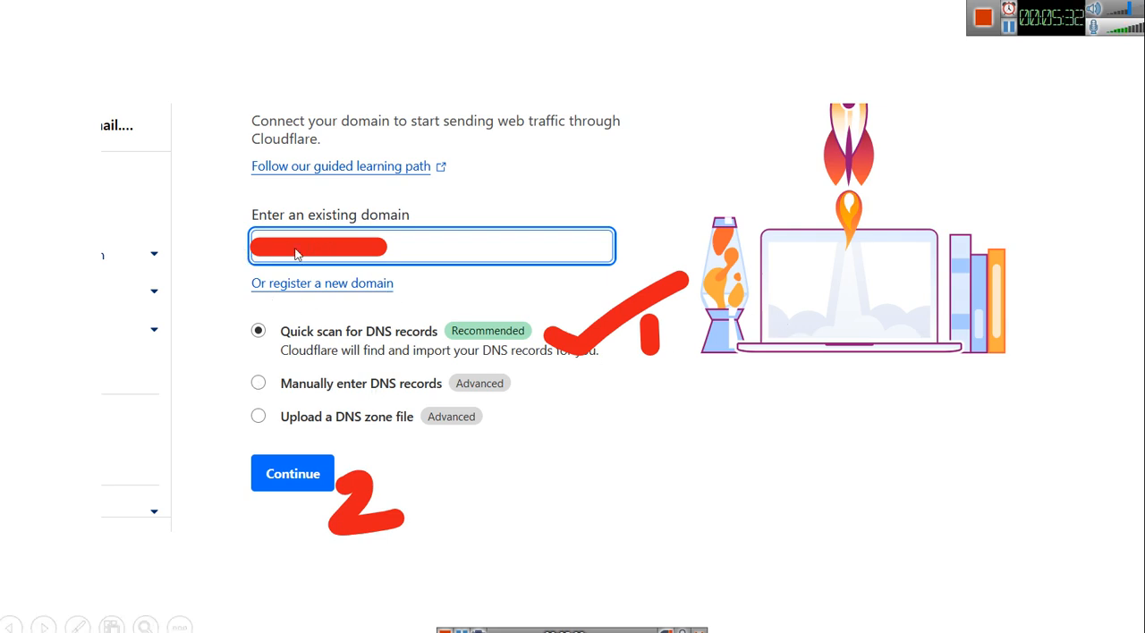
{"action": "left_click", "coordinate": [292, 473]}
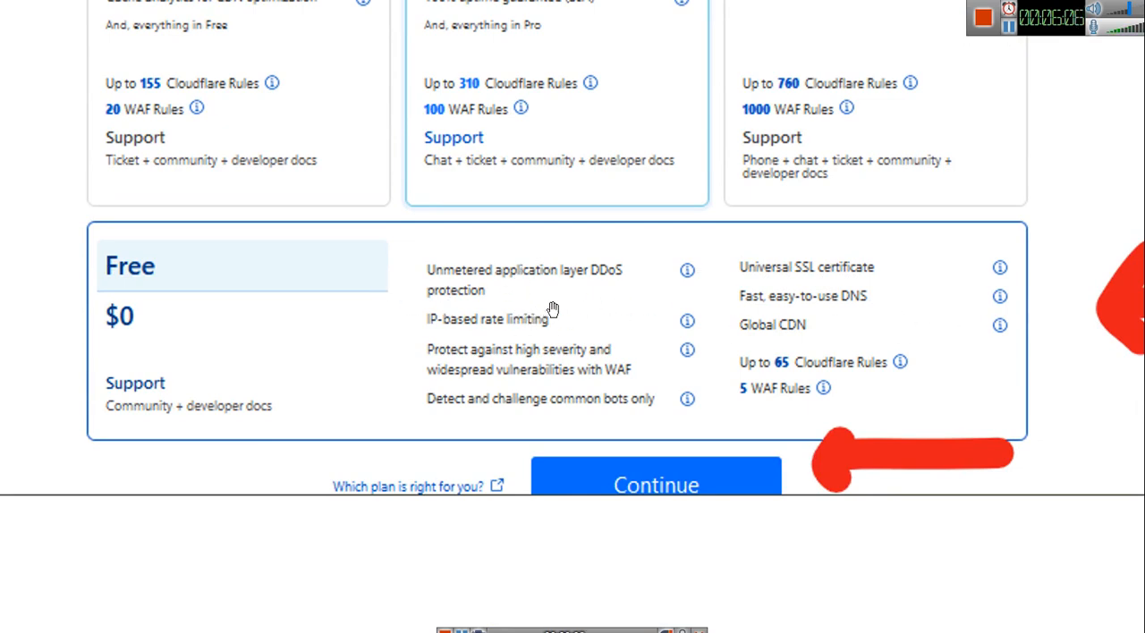
{"action": "scroll", "coordinate": [572, 305], "scroll_direction": "up", "scroll_amount": 5}
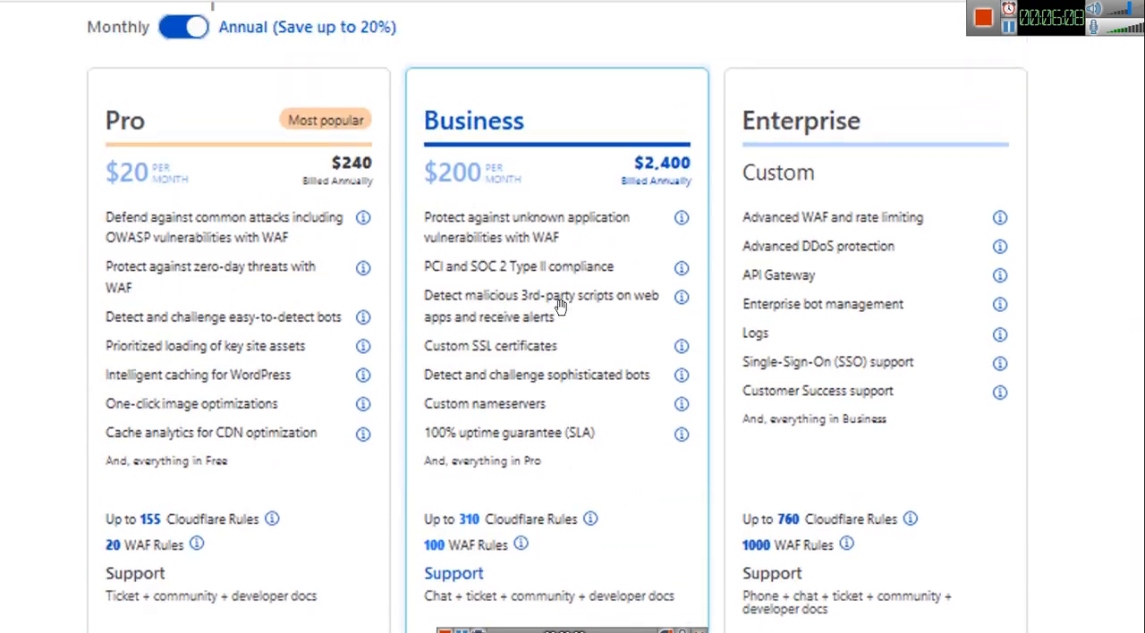
{"action": "scroll", "coordinate": [581, 286], "scroll_direction": "down", "scroll_amount": 5}
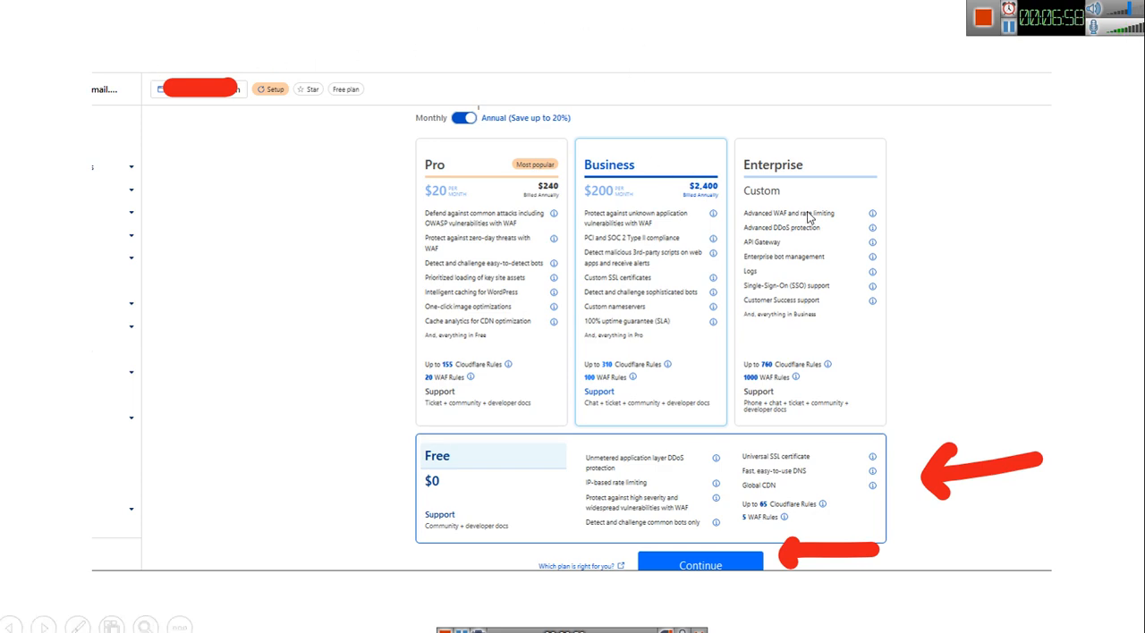
{"action": "left_click", "coordinate": [729, 345]}
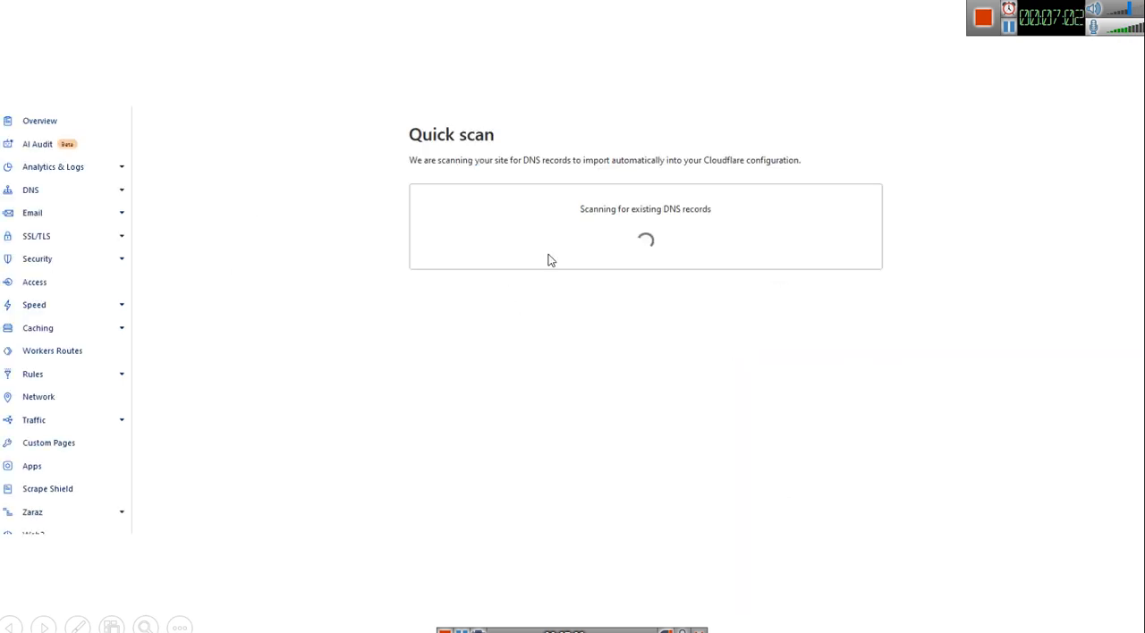
{"action": "left_click", "coordinate": [601, 241]}
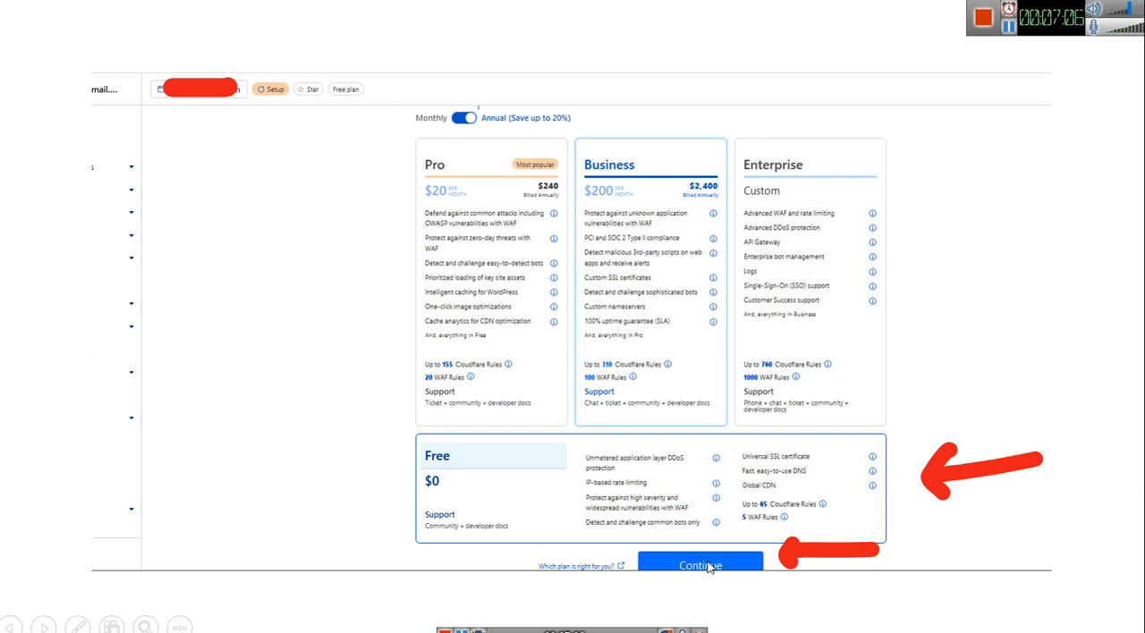
{"action": "left_click", "coordinate": [735, 472]}
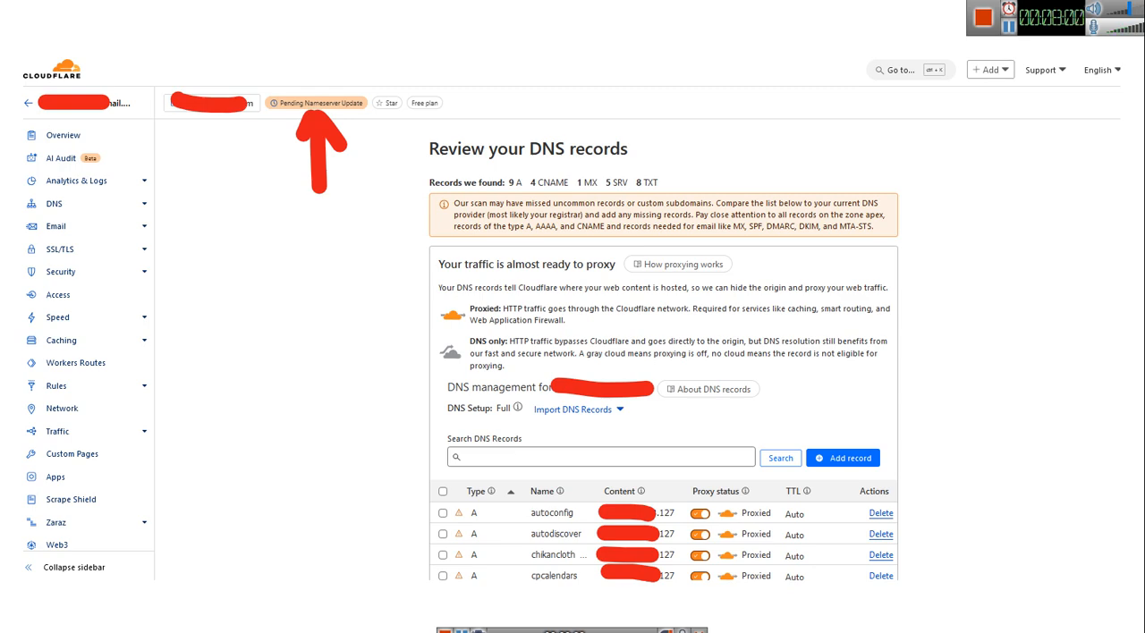
{"action": "scroll", "coordinate": [735, 263], "scroll_direction": "down", "scroll_amount": 15}
{"action": "left_click", "coordinate": [475, 376]}
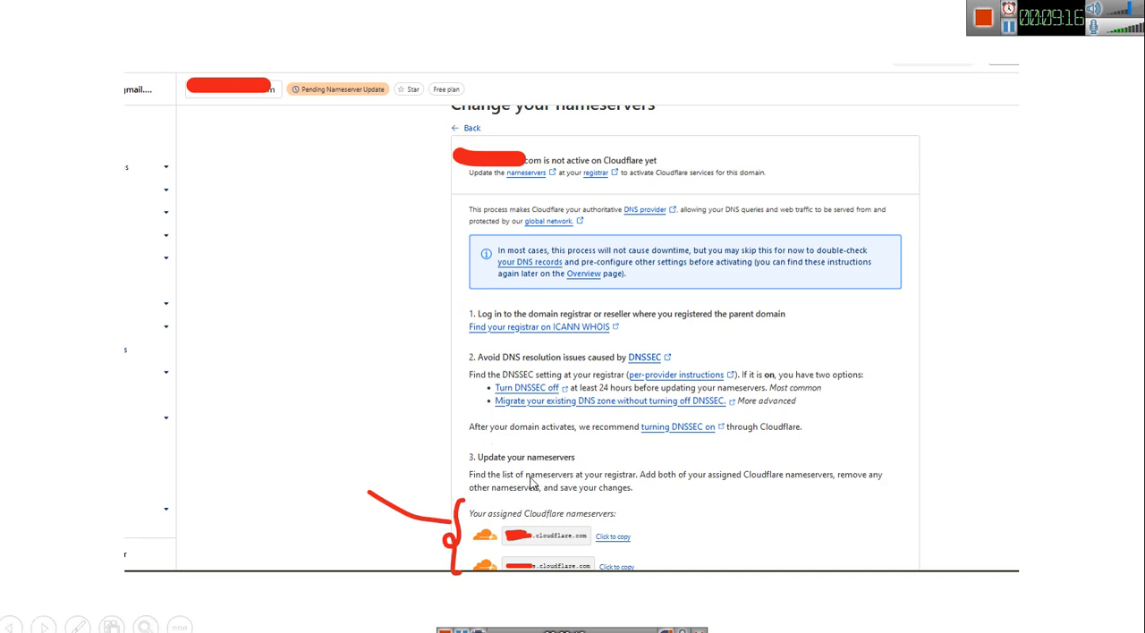
{"action": "left_click", "coordinate": [567, 458]}
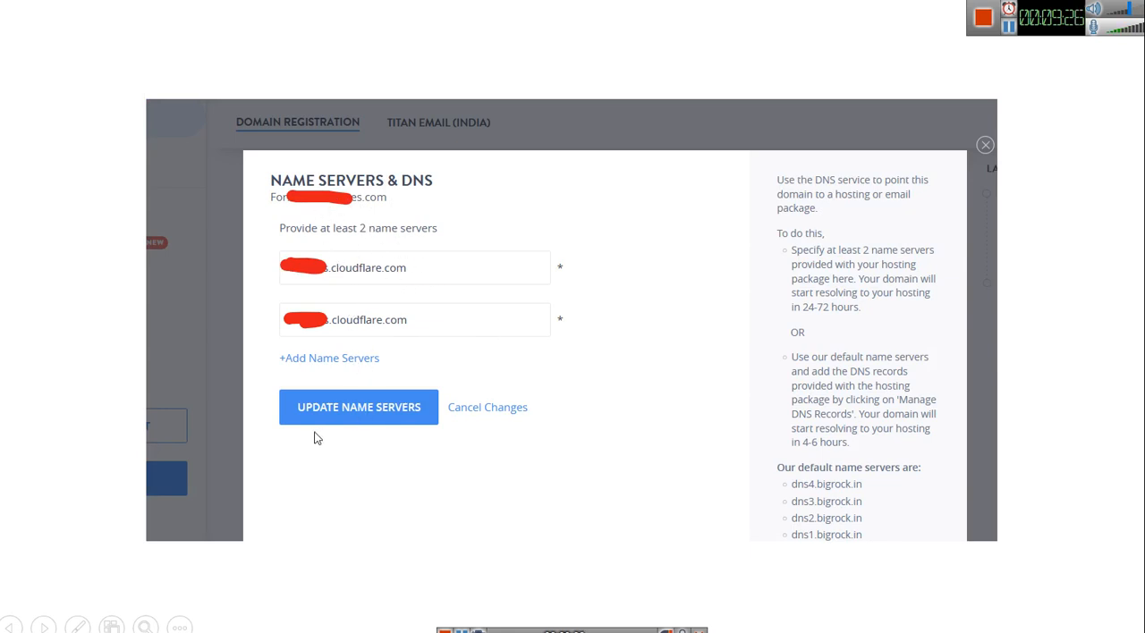
{"action": "left_click", "coordinate": [399, 408]}
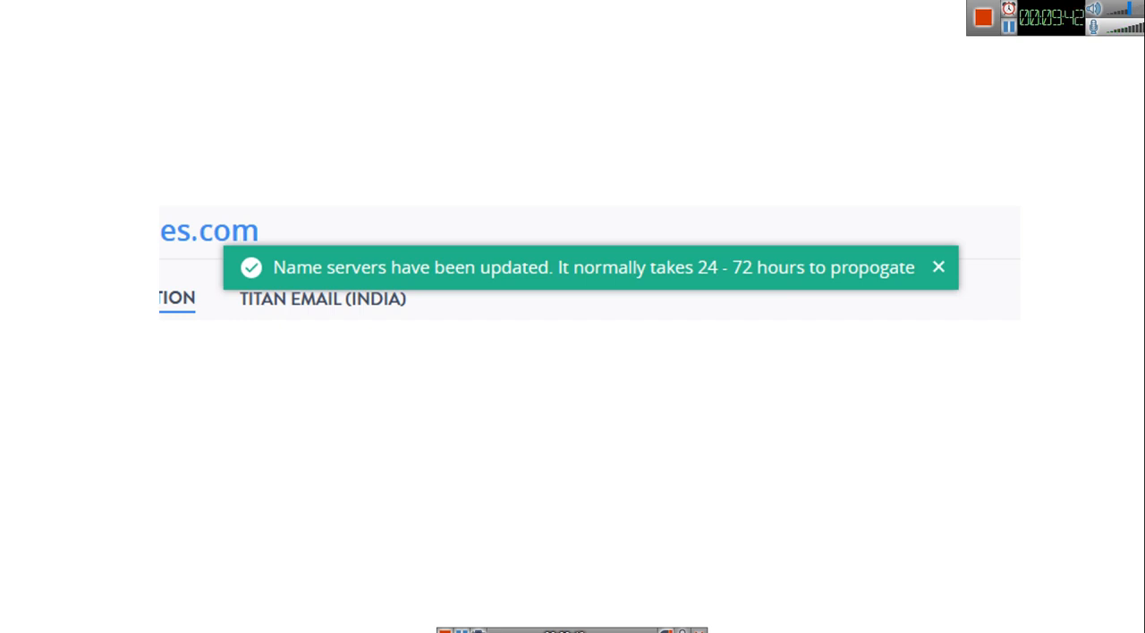
{"action": "left_click", "coordinate": [508, 335]}
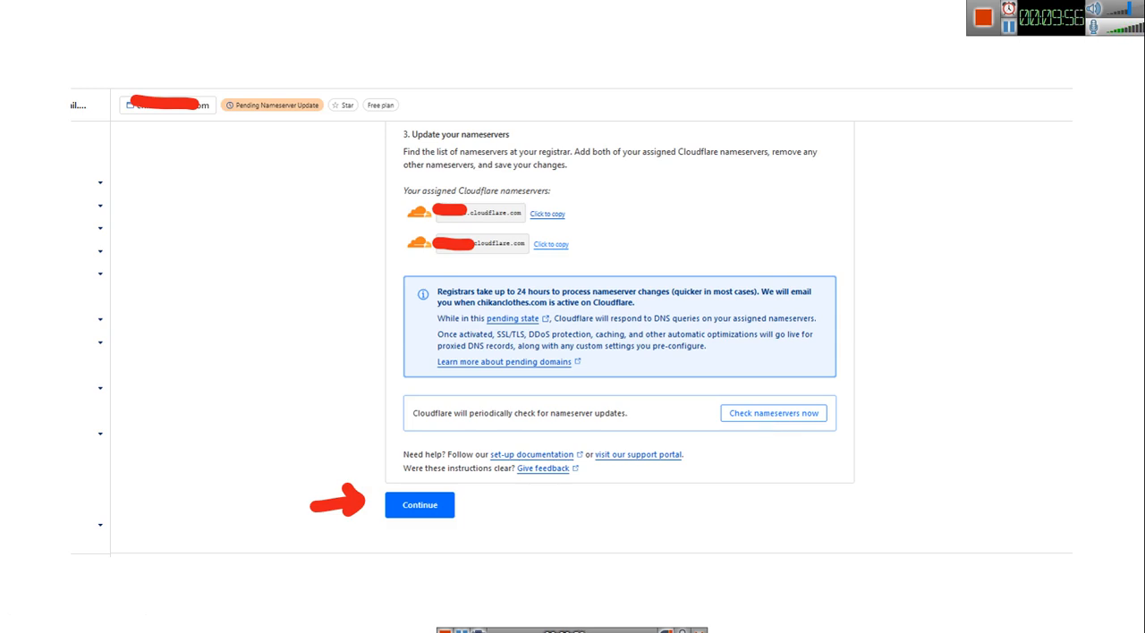
{"action": "left_click", "coordinate": [577, 406]}
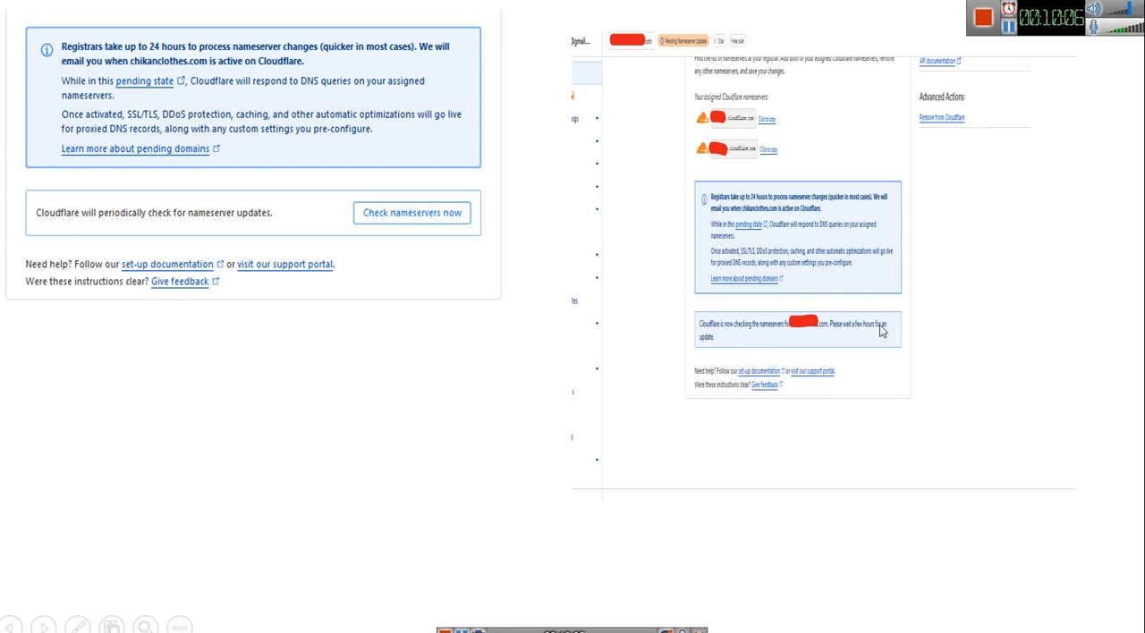
{"action": "scroll", "coordinate": [792, 347], "scroll_direction": "up", "scroll_amount": 3}
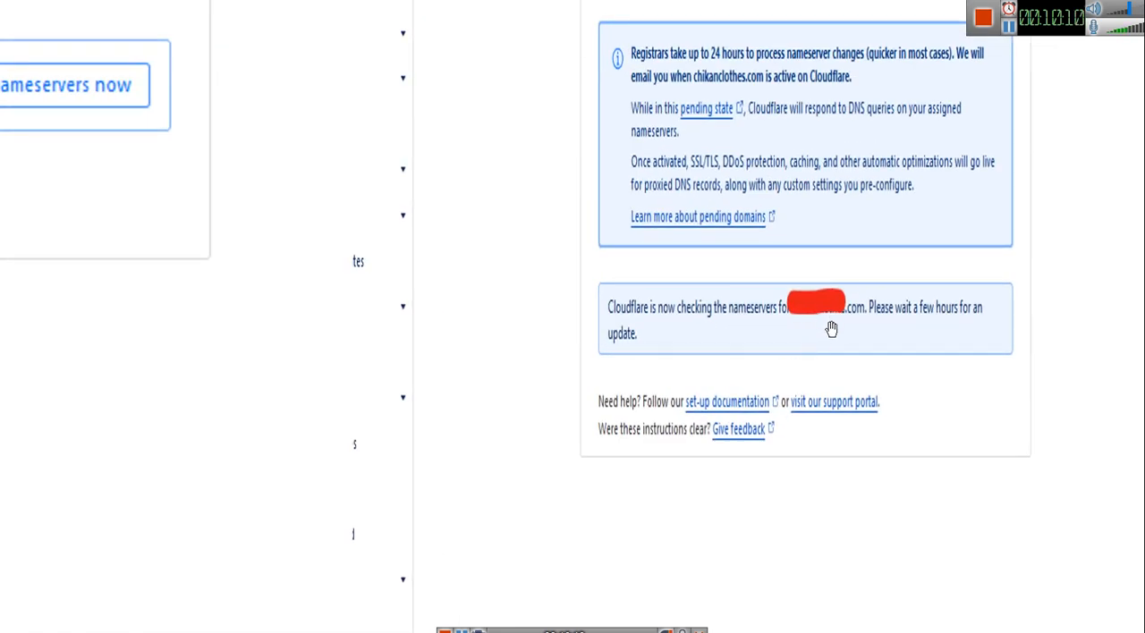
{"action": "scroll", "coordinate": [655, 364], "scroll_direction": "down", "scroll_amount": 3}
{"action": "scroll", "coordinate": [619, 350], "scroll_direction": "down", "scroll_amount": 1}
{"action": "scroll", "coordinate": [619, 350], "scroll_direction": "up", "scroll_amount": 2}
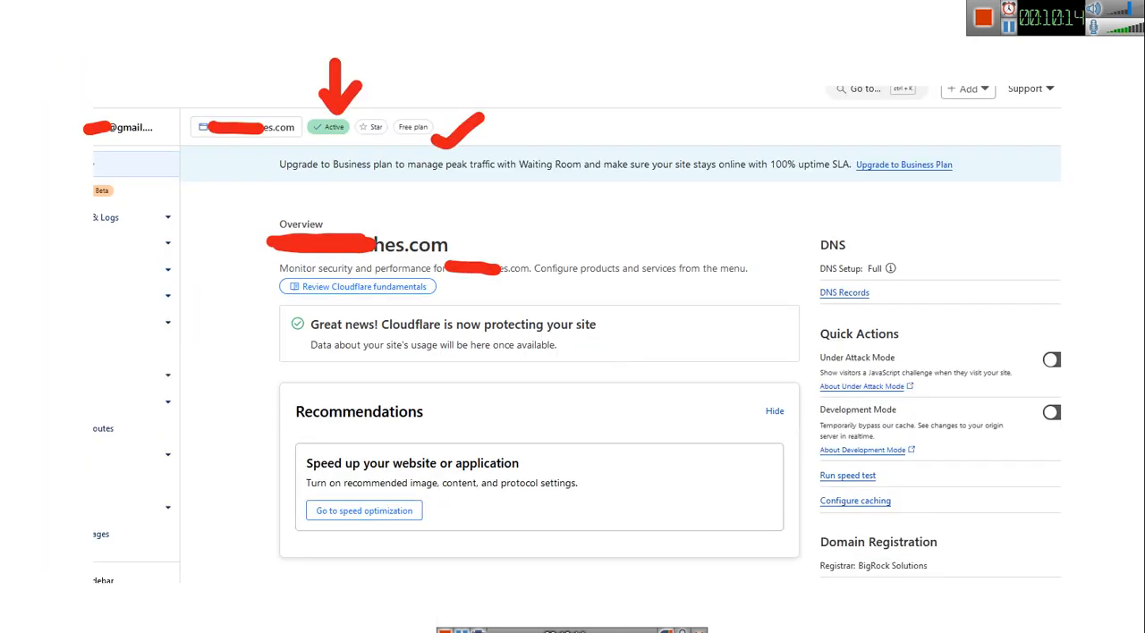
{"action": "scroll", "coordinate": [619, 352], "scroll_direction": "up", "scroll_amount": 1}
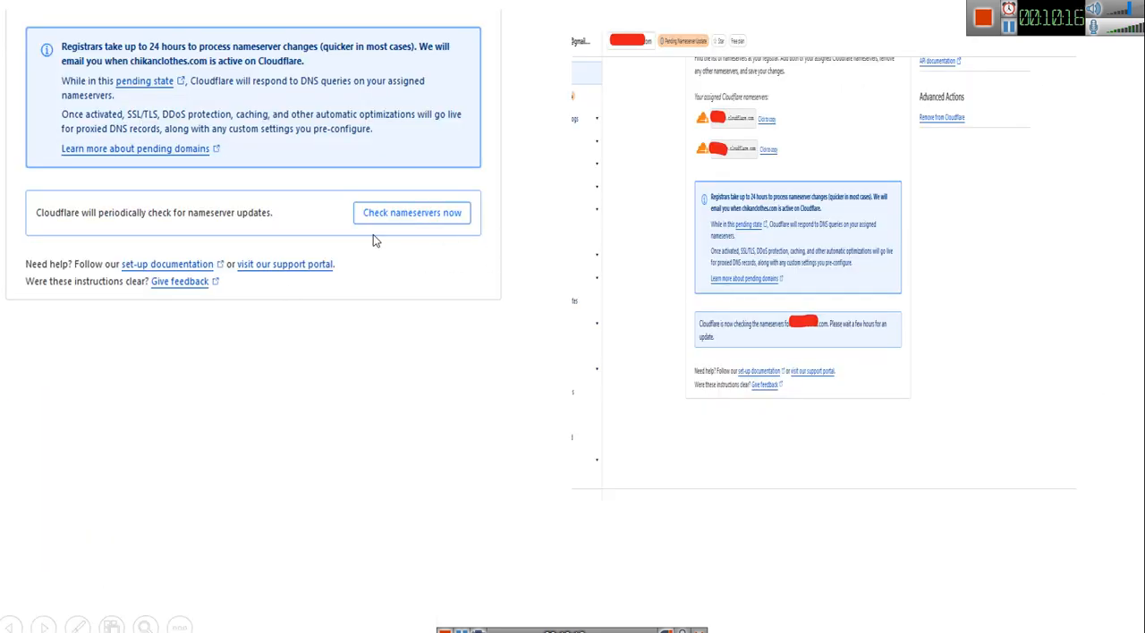
{"action": "scroll", "coordinate": [736, 326], "scroll_direction": "up", "scroll_amount": 1}
{"action": "scroll", "coordinate": [671, 372], "scroll_direction": "down", "scroll_amount": 2}
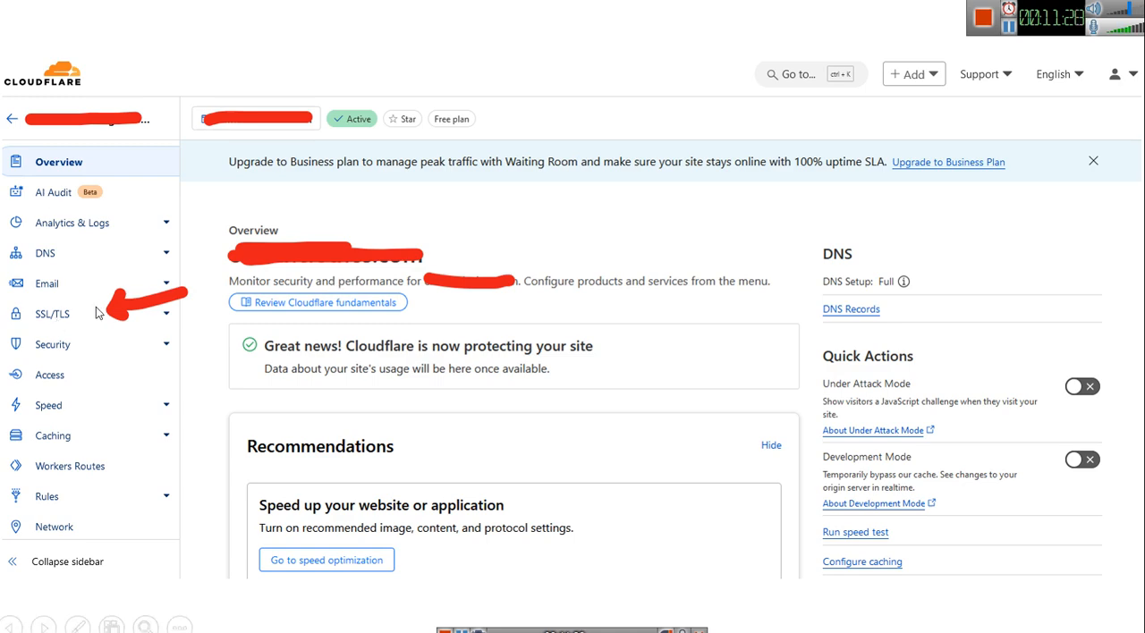
{"action": "left_click", "coordinate": [96, 307]}
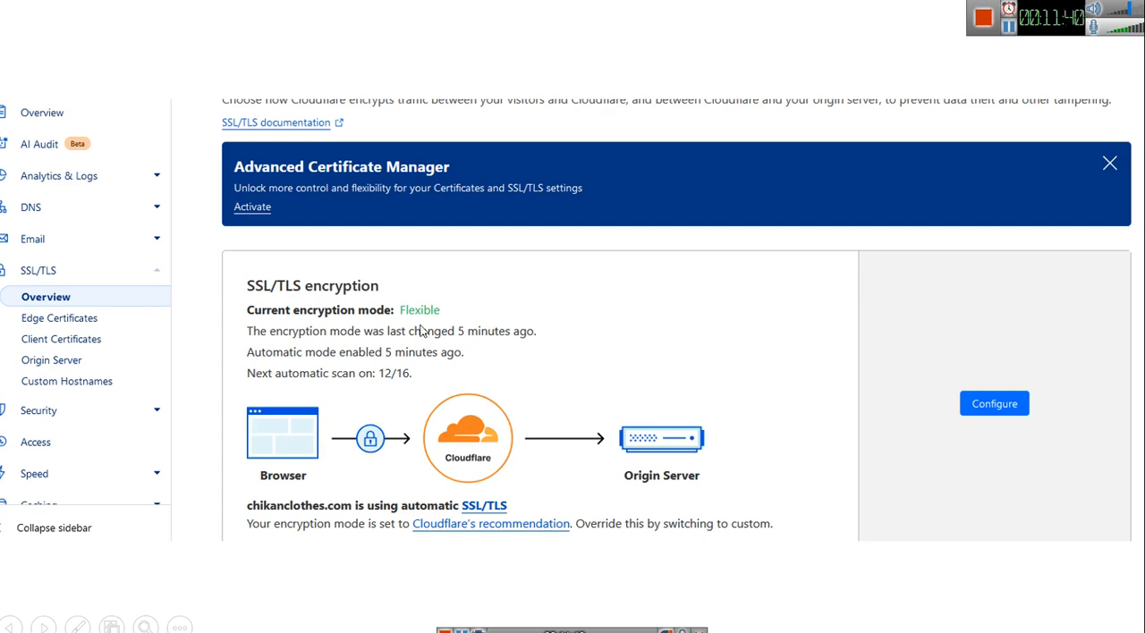
{"action": "left_click", "coordinate": [987, 404]}
{"action": "scroll", "coordinate": [450, 360], "scroll_direction": "down", "scroll_amount": 5}
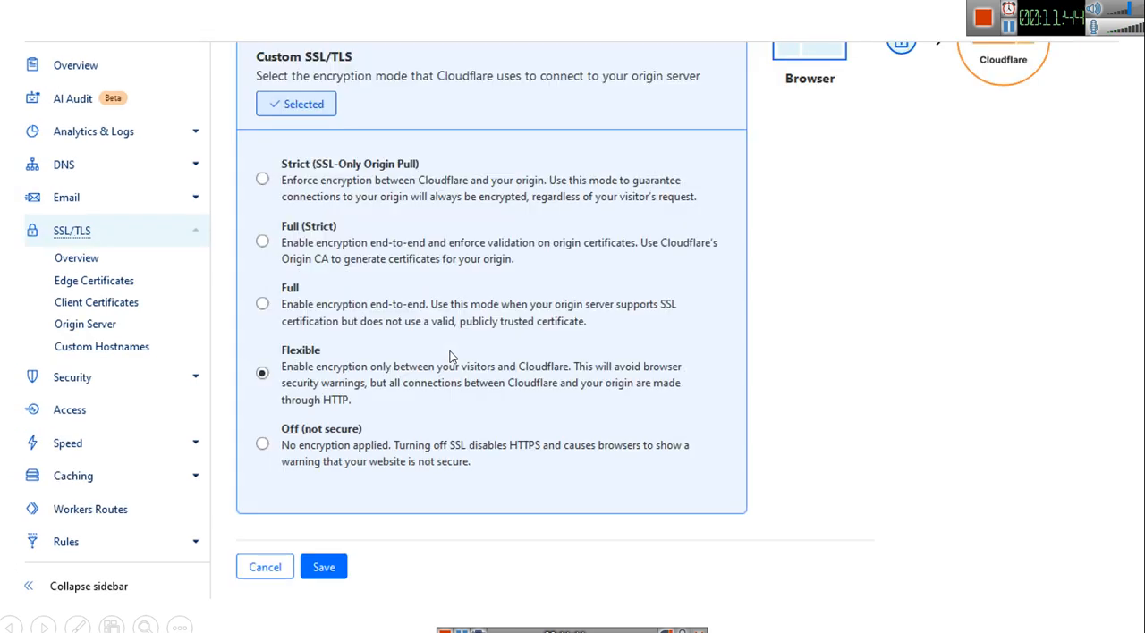
{"action": "scroll", "coordinate": [453, 351], "scroll_direction": "up", "scroll_amount": 1}
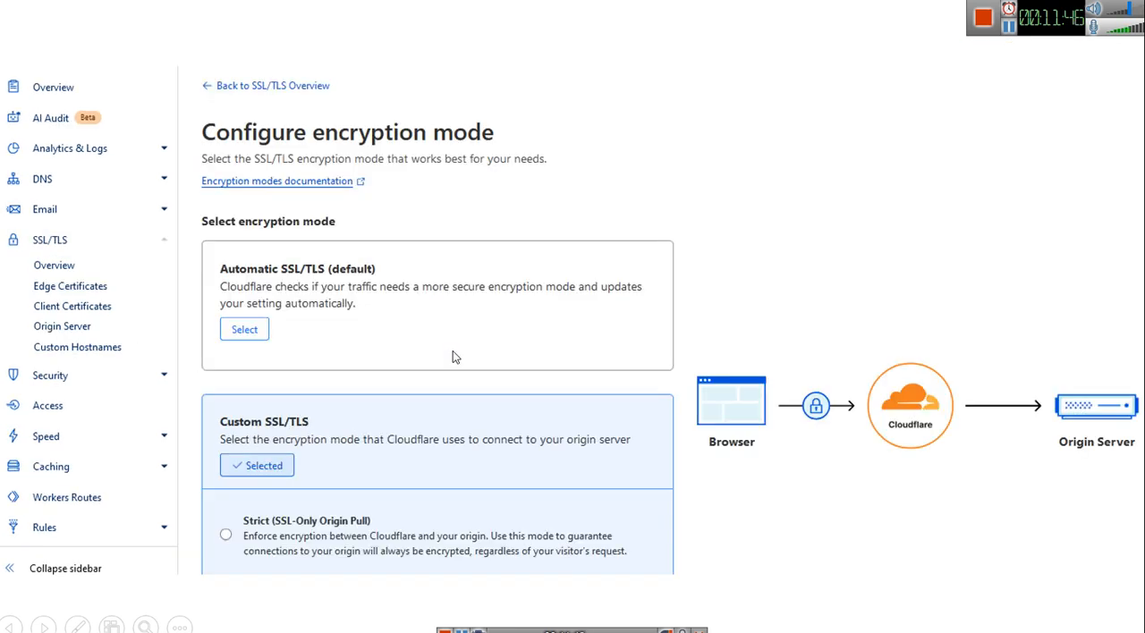
{"action": "scroll", "coordinate": [453, 351], "scroll_direction": "down", "scroll_amount": 1}
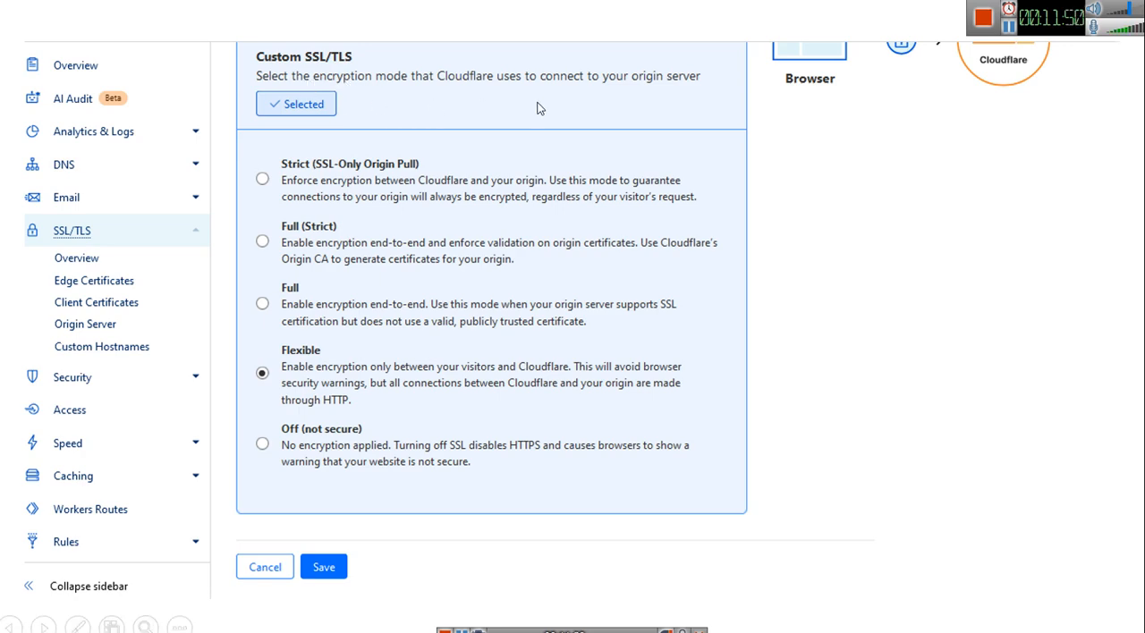
{"action": "scroll", "coordinate": [595, 290], "scroll_direction": "up", "scroll_amount": 2}
{"action": "scroll", "coordinate": [512, 298], "scroll_direction": "down", "scroll_amount": 1}
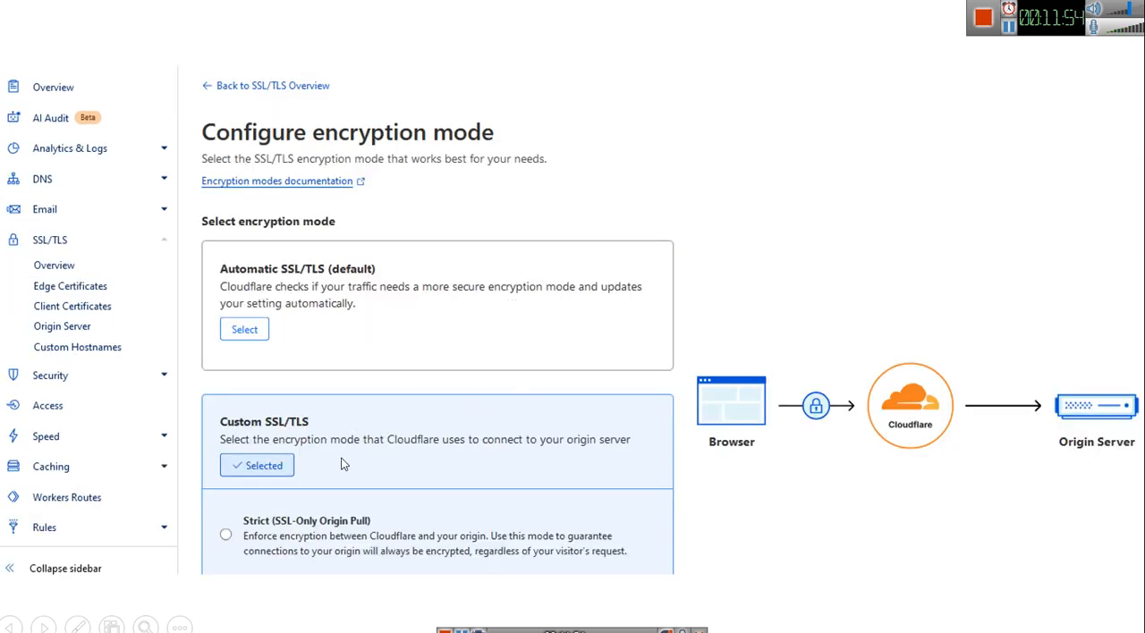
{"action": "scroll", "coordinate": [445, 407], "scroll_direction": "down", "scroll_amount": 1}
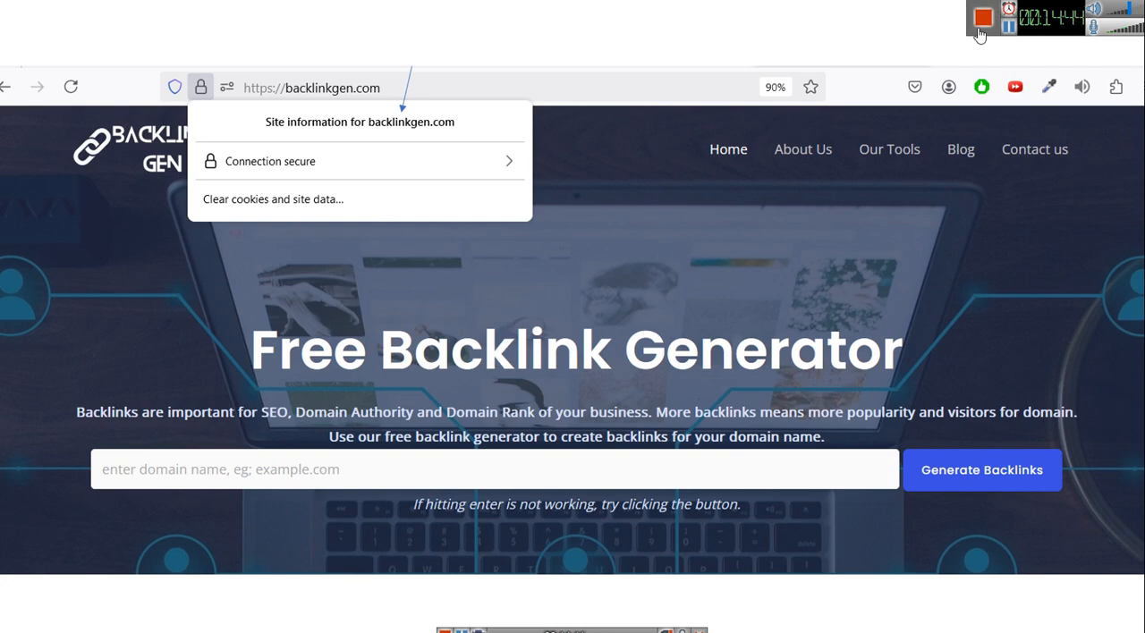
{"action": "left_click", "coordinate": [1011, 30]}
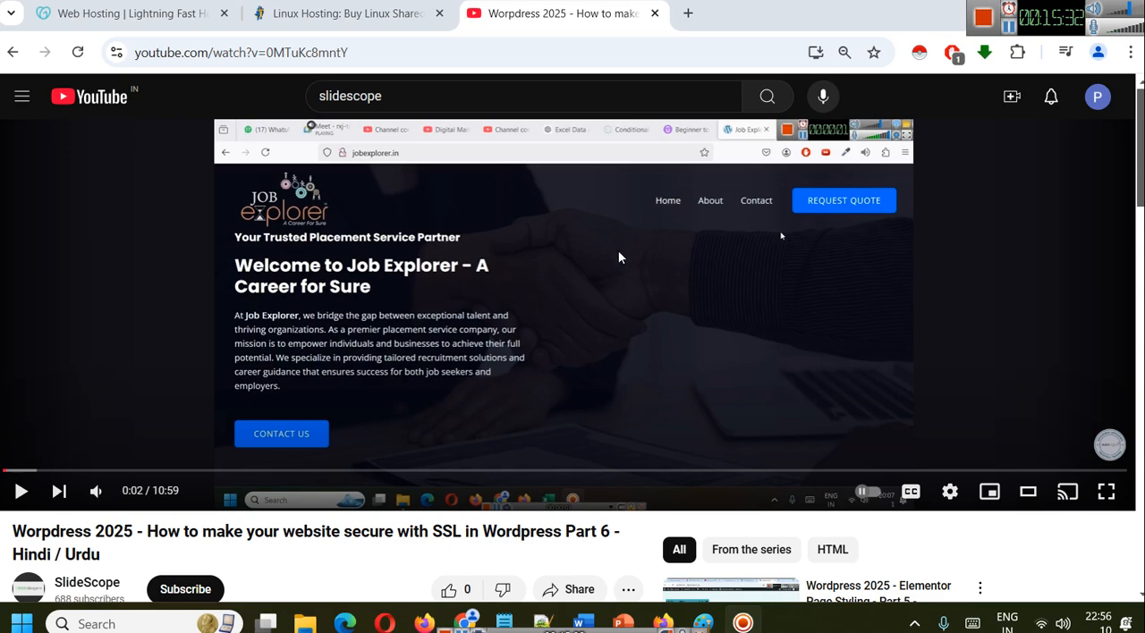
- Switch to the PowerPoint presentation How to get free SSL for your Domain.pptx and display slide 2 with the BigRock home page
{"action": "mouse_move", "coordinate": [627, 615]}
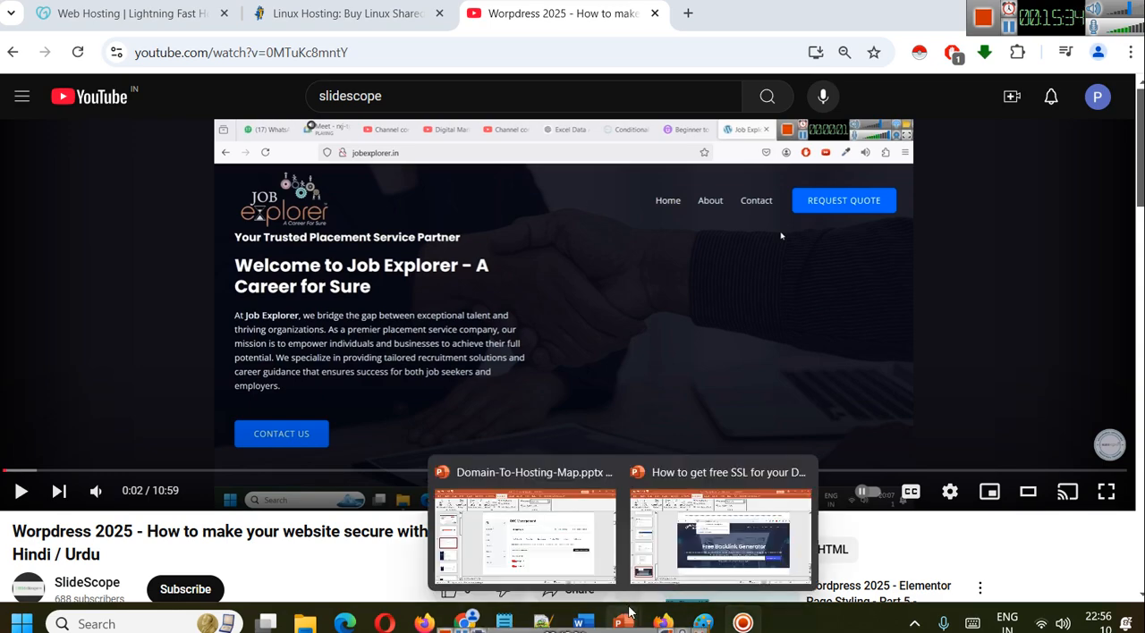
{"action": "left_click", "coordinate": [721, 535]}
{"action": "scroll", "coordinate": [127, 354], "scroll_direction": "up", "scroll_amount": 5}
{"action": "scroll", "coordinate": [127, 361], "scroll_direction": "up", "scroll_amount": 15}
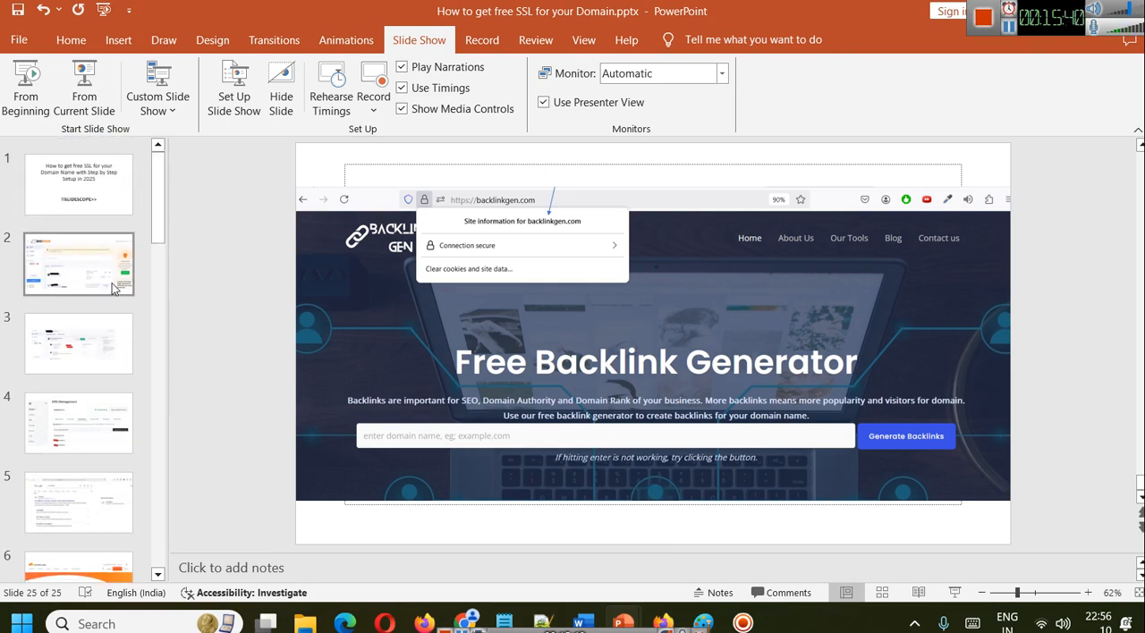
{"action": "left_click", "coordinate": [79, 198]}
{"action": "left_click", "coordinate": [93, 288]}
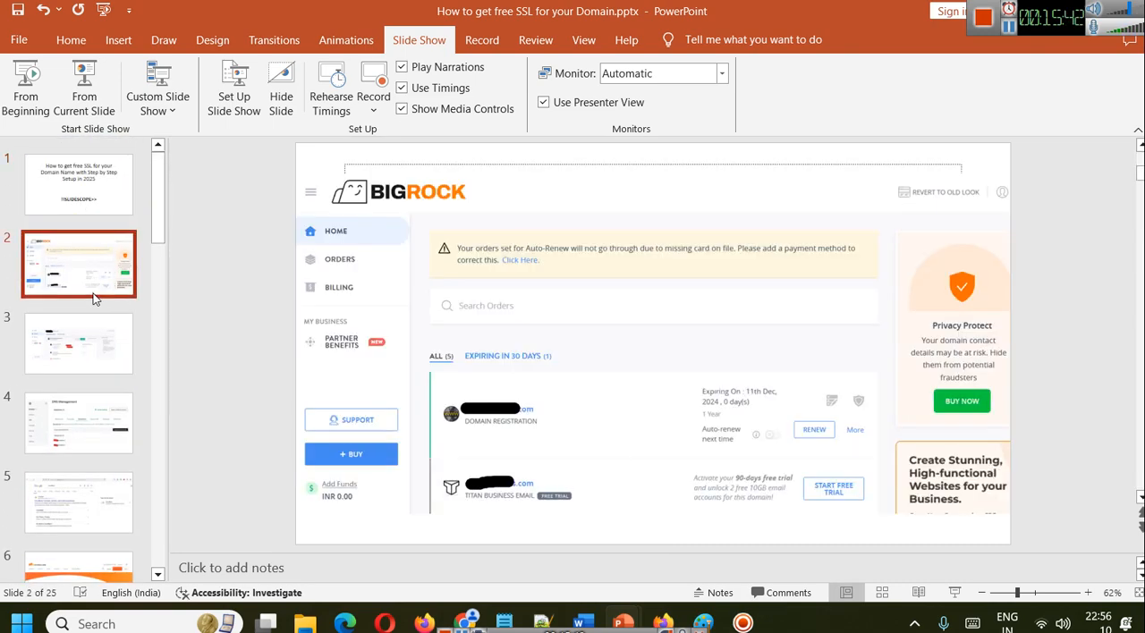